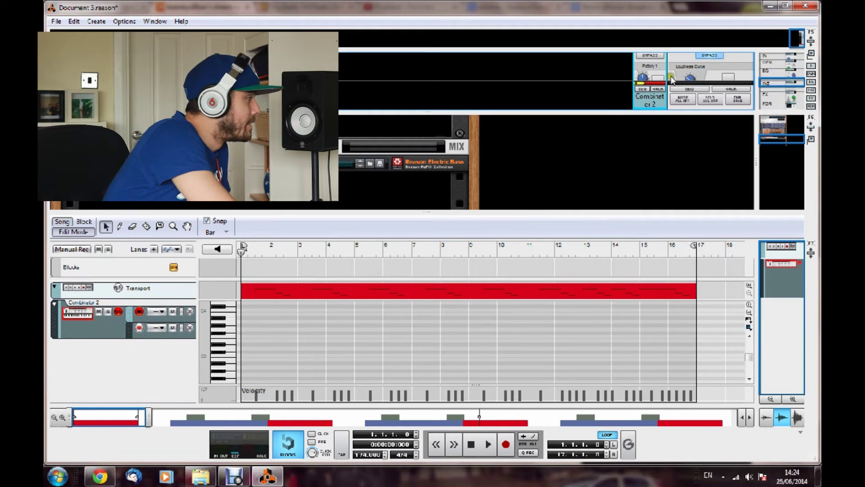
# Switch on the Combinator 2 channel's EQ, adjust its low-frequency band's frequency and gain, and audition the loop.
pyautogui.moveTo(462, 112); pyautogui.dragTo(462, 228)
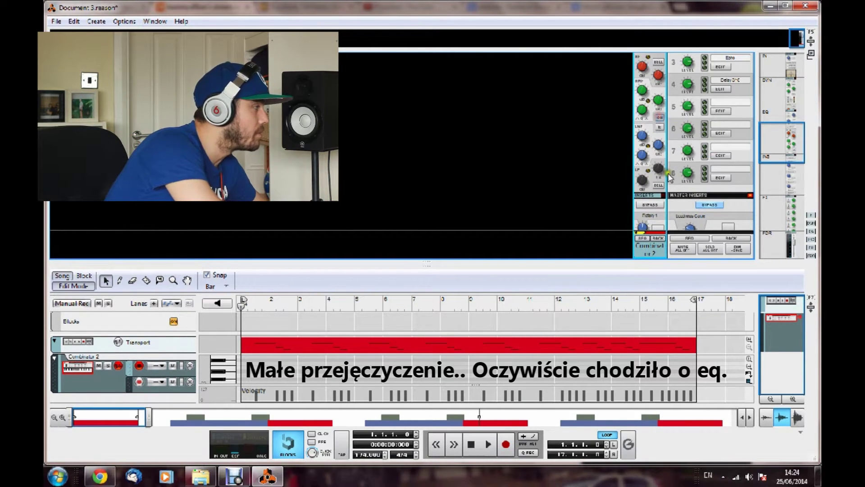
pyautogui.click(659, 118)
pyautogui.moveTo(659, 169); pyautogui.dragTo(665, 180)
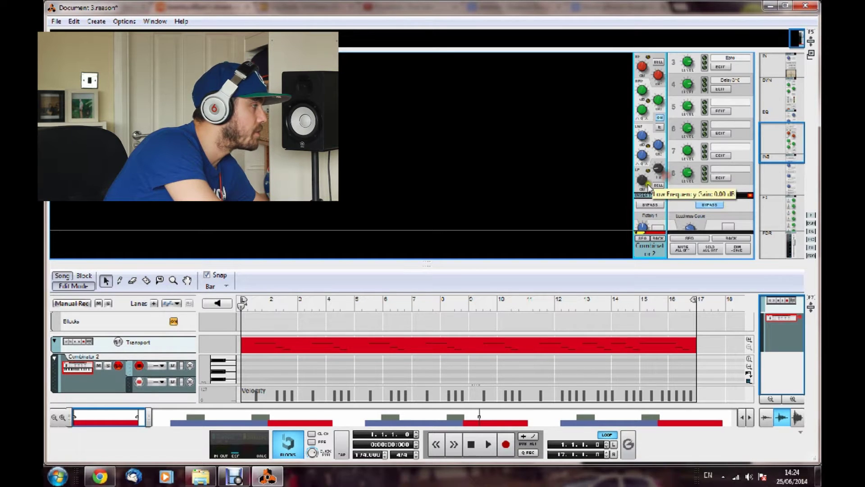
pyautogui.moveTo(644, 182); pyautogui.dragTo(641, 180)
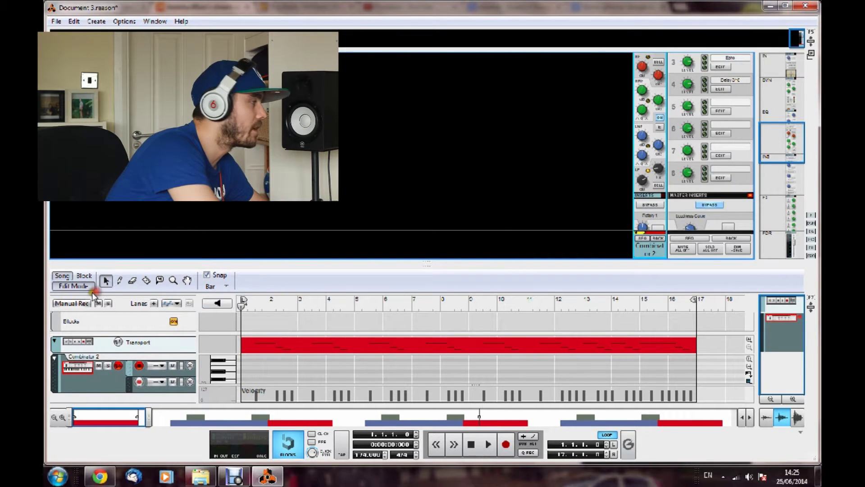
pyautogui.press('space')
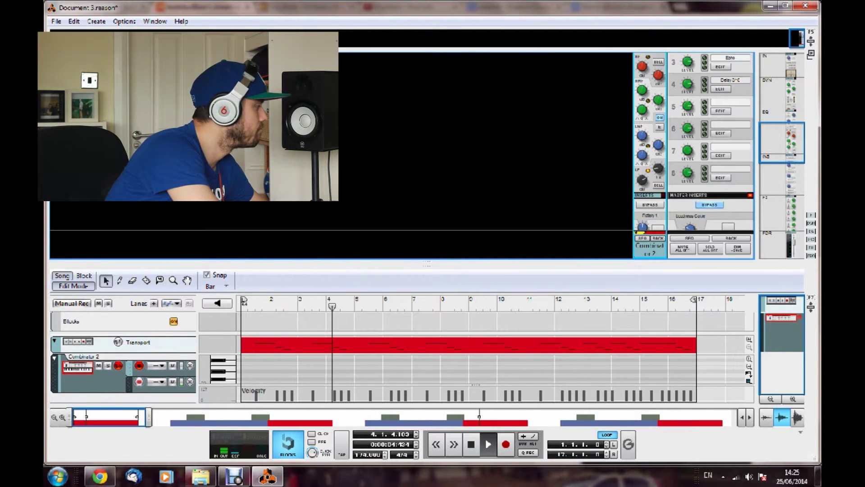
pyautogui.press('space')
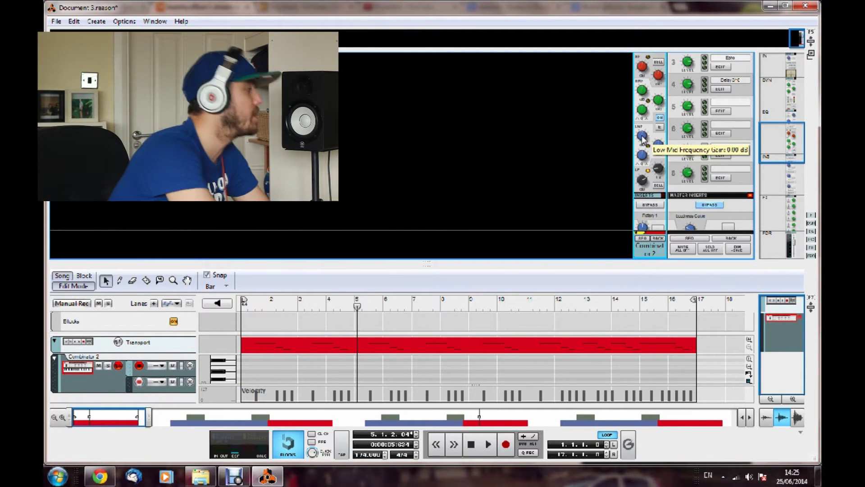
# Shape the low-mid band of the channel EQ by setting its frequency to about 344 Hz and adjusting its gain and Q.
pyautogui.moveTo(657, 147); pyautogui.dragTo(659, 156)
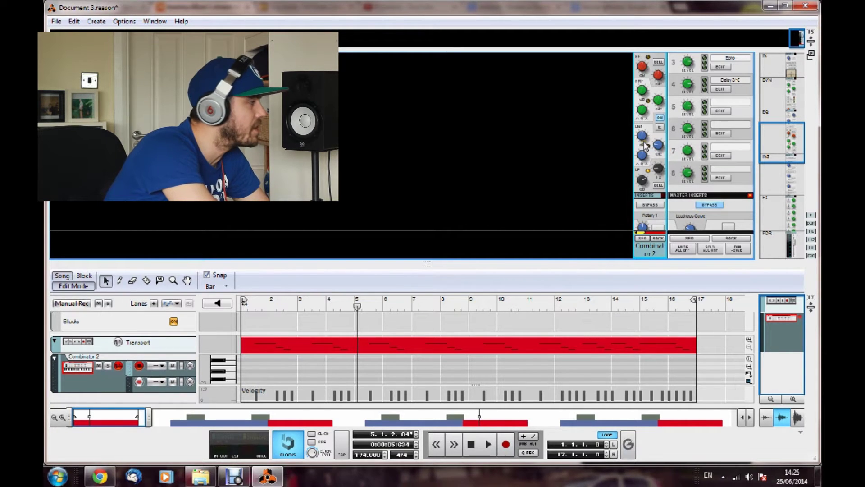
pyautogui.click(642, 136)
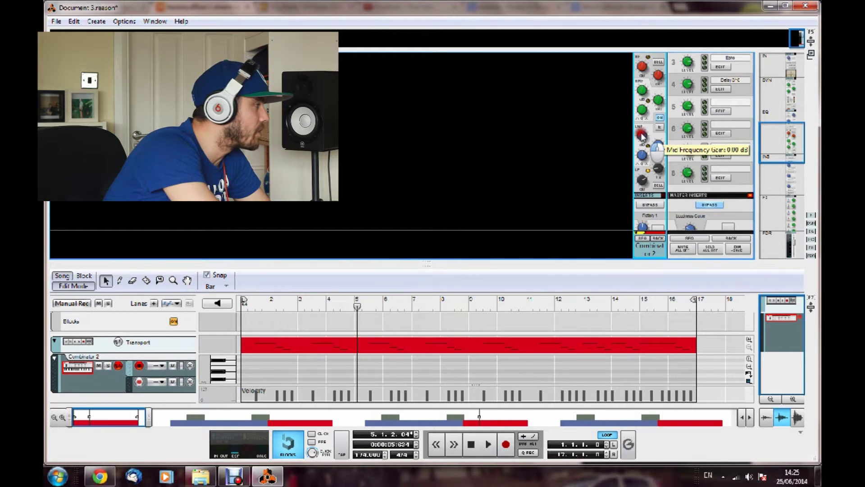
pyautogui.moveTo(642, 136); pyautogui.dragTo(641, 141)
pyautogui.click(643, 156)
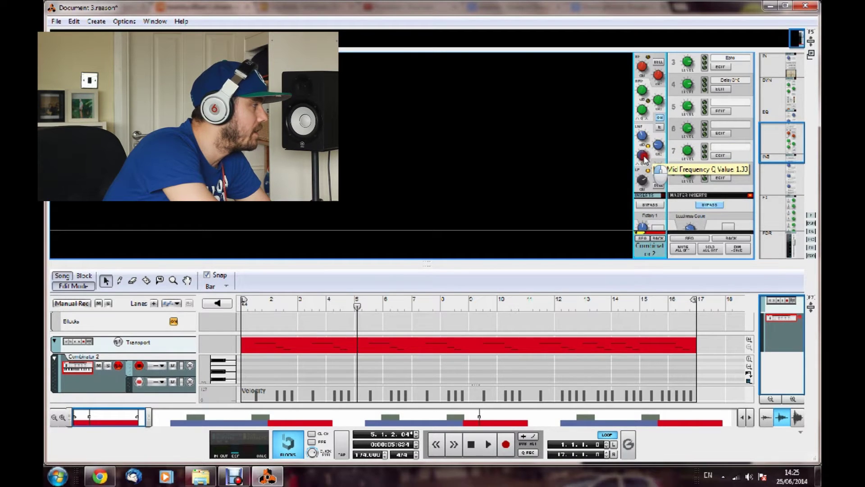
pyautogui.moveTo(644, 158); pyautogui.dragTo(622, 142)
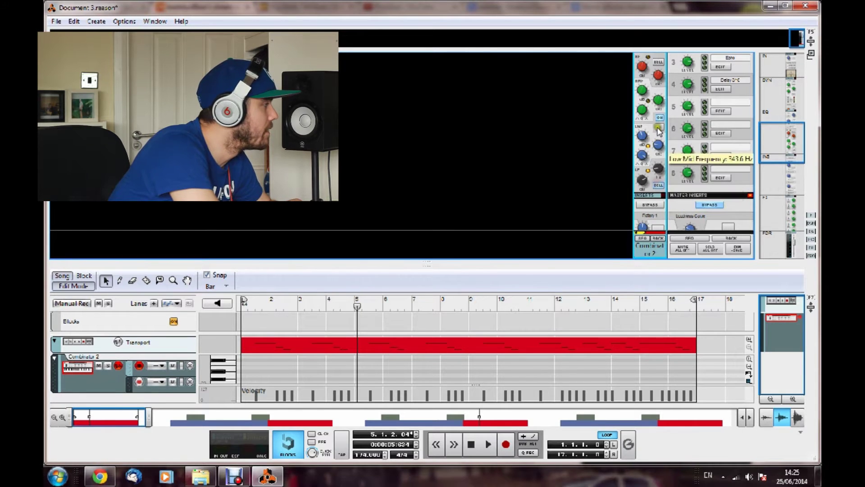
# Adjust the high-mid band's frequency and Q on the Combinator 2 channel EQ and play the loop to check the sound.
pyautogui.scroll(2, 595, 142)
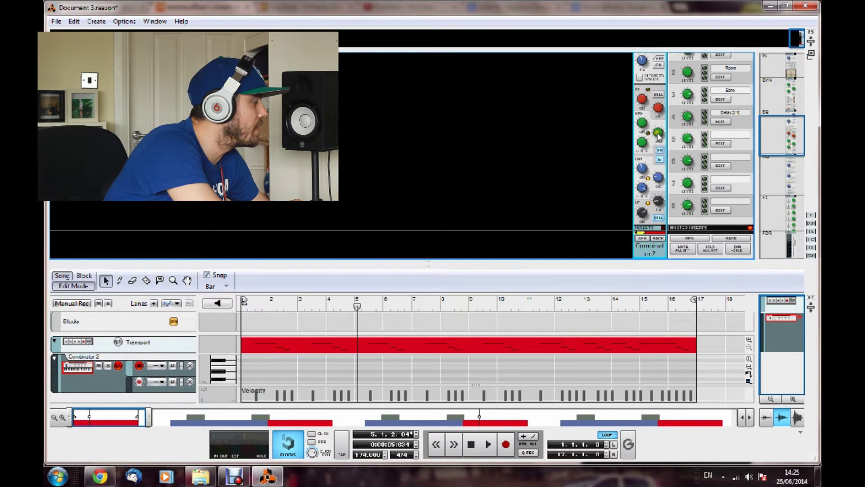
pyautogui.moveTo(660, 135); pyautogui.dragTo(621, 124)
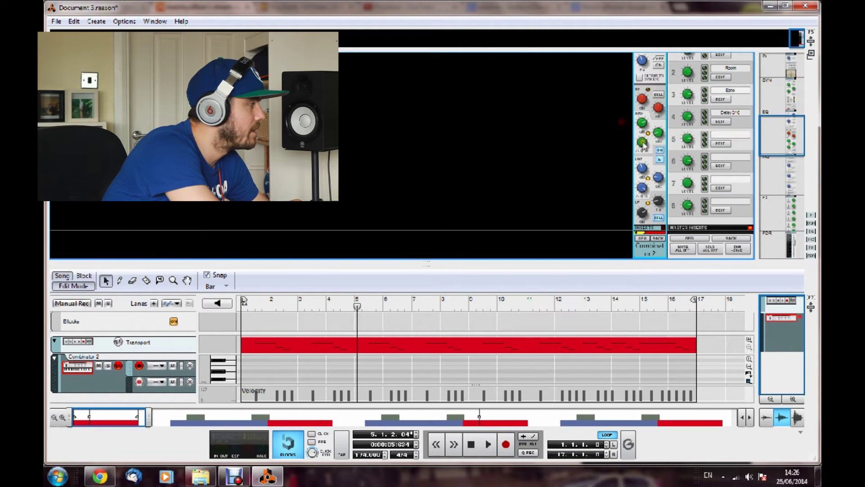
pyautogui.click(643, 142)
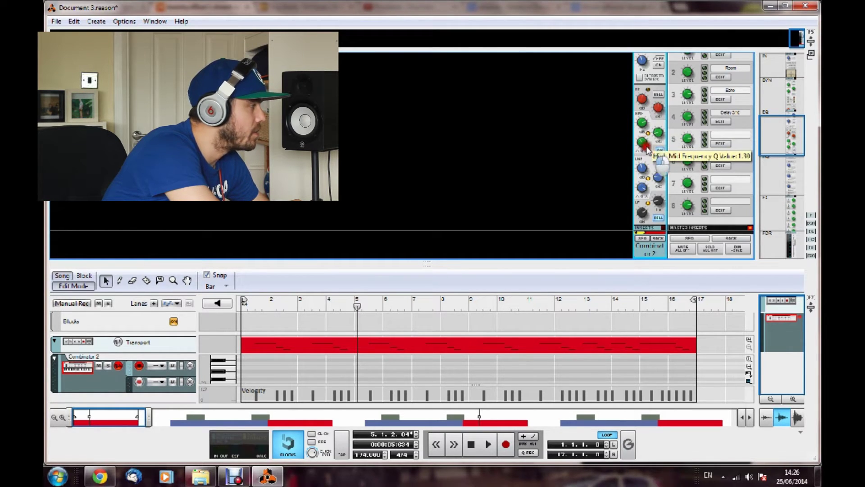
pyautogui.click(653, 155)
pyautogui.moveTo(655, 157); pyautogui.dragTo(657, 158)
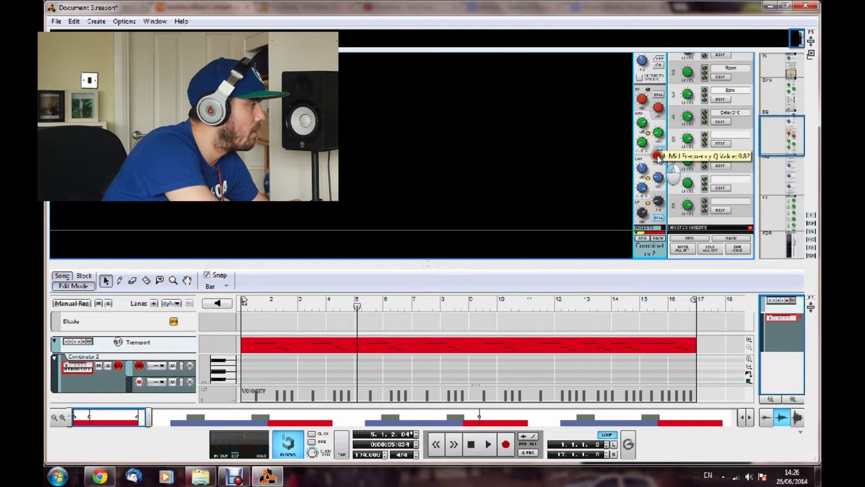
pyautogui.moveTo(658, 158); pyautogui.dragTo(589, 131)
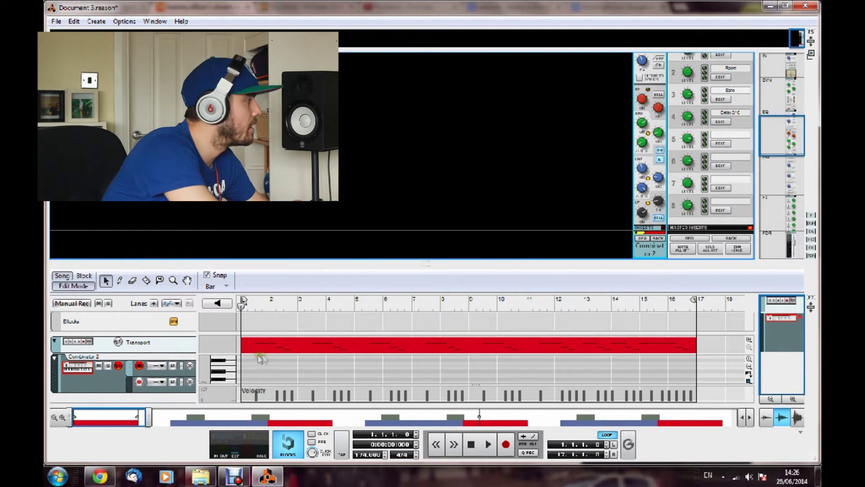
pyautogui.press('space')
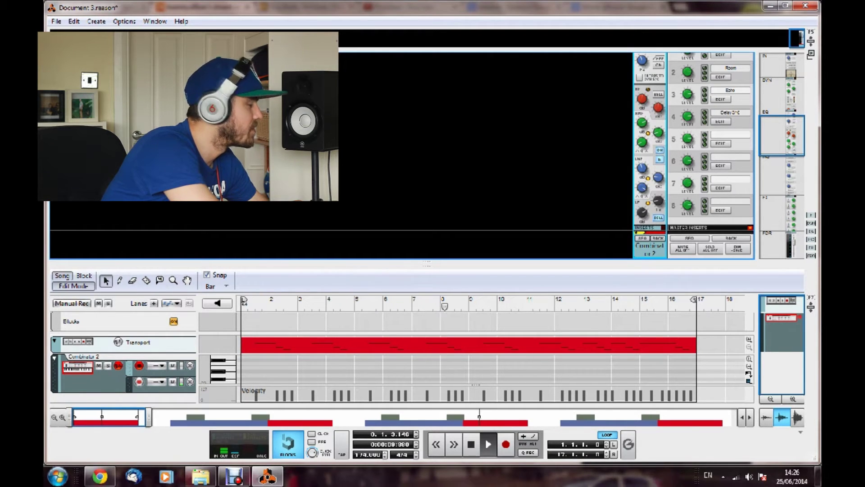
pyautogui.press('space')
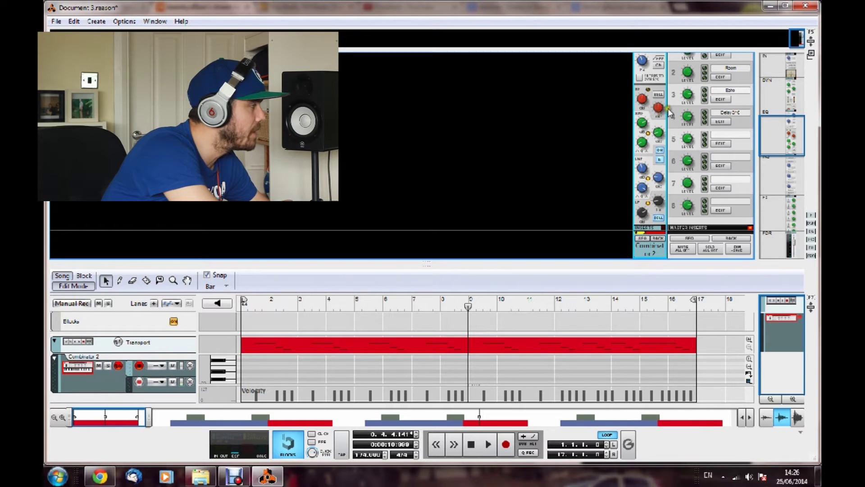
# Set the channel EQ's high-frequency band to bell mode, adjust its frequency and boost its gain.
pyautogui.click(659, 95)
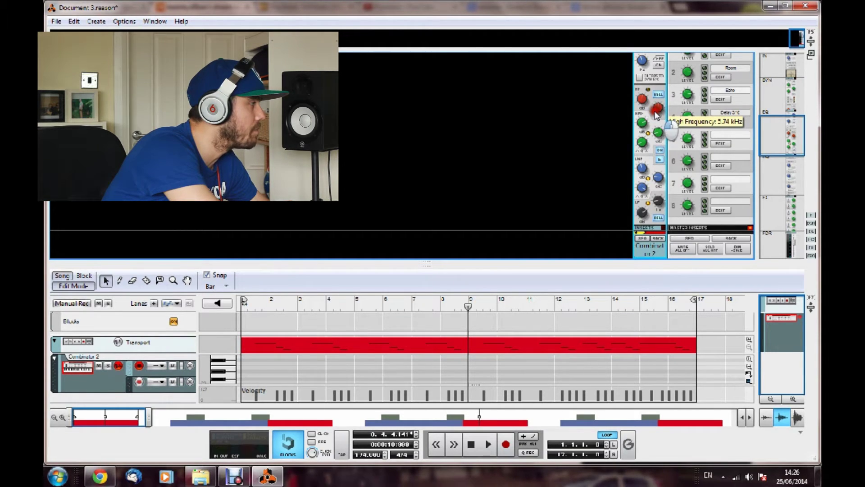
pyautogui.moveTo(656, 113); pyautogui.dragTo(657, 115)
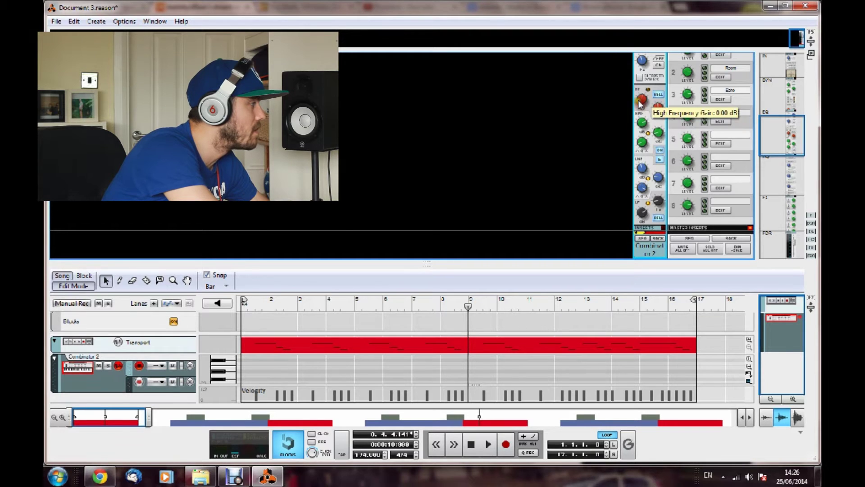
pyautogui.moveTo(632, 104); pyautogui.dragTo(618, 96)
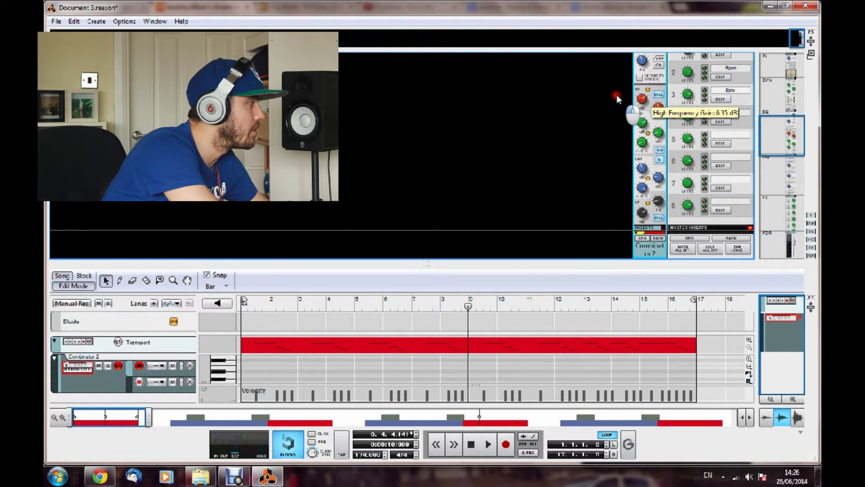
pyautogui.moveTo(613, 95); pyautogui.dragTo(619, 95)
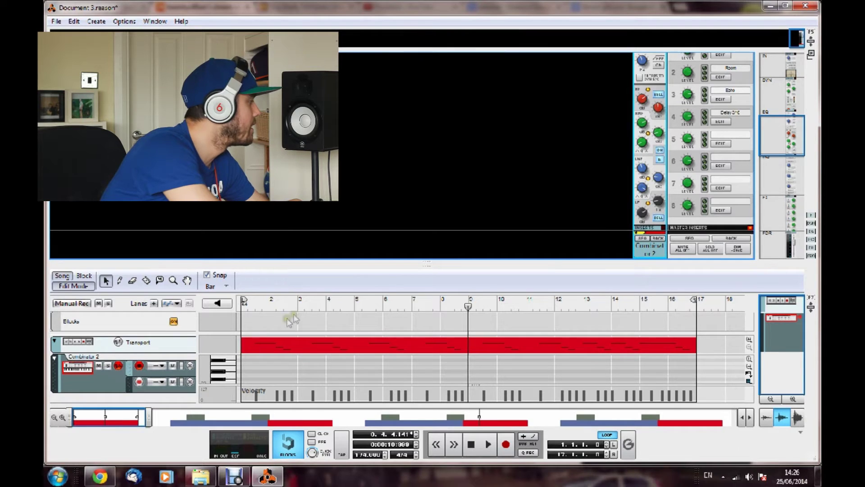
# Play the loop from the start and compare the bass with the channel EQ switched off and on.
pyautogui.press('KP_Decimal')
pyautogui.press('space')
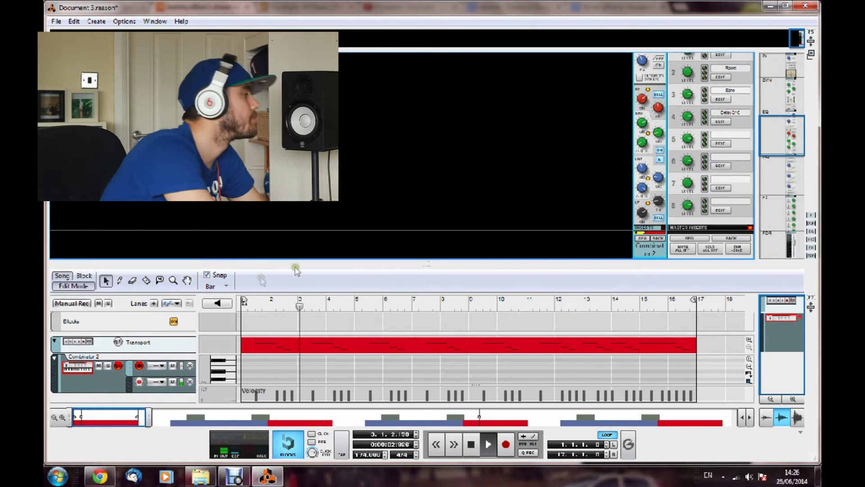
pyautogui.click(659, 152)
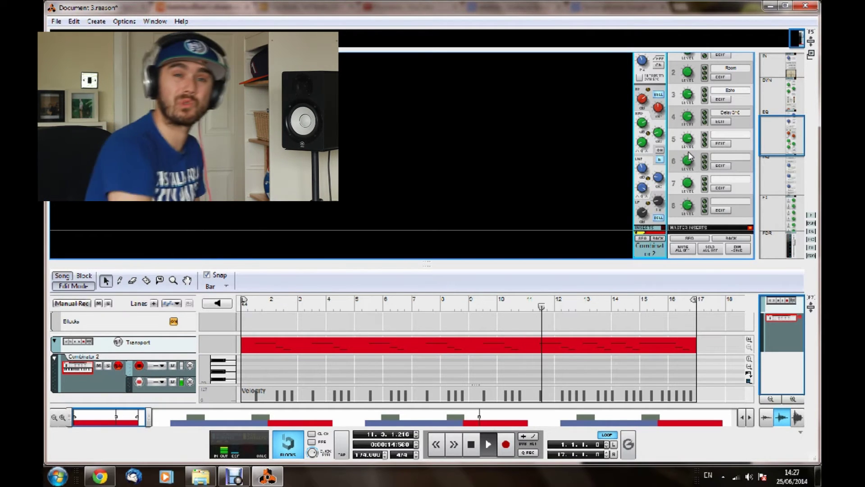
pyautogui.press('space')
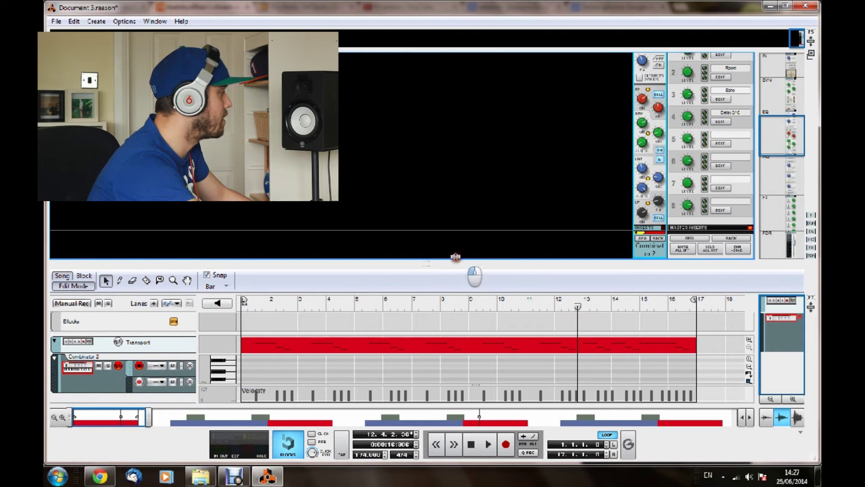
# Enlarge the rack area and add an MClass Compressor below the Reason Electric Bass Combinator.
pyautogui.moveTo(460, 264); pyautogui.dragTo(433, 141)
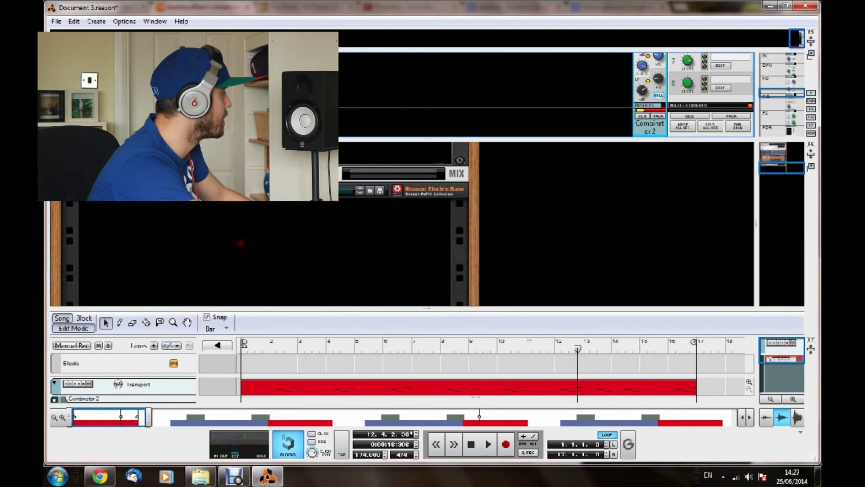
pyautogui.rightClick(118, 253)
pyautogui.moveTo(177, 256)
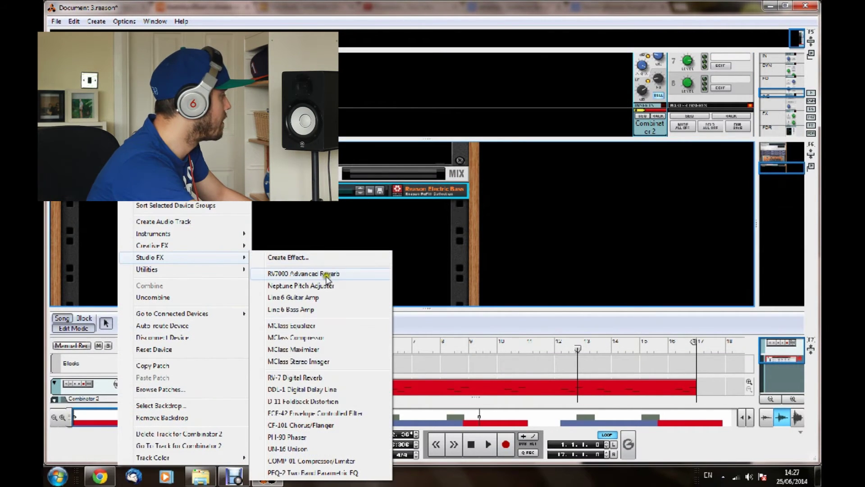
pyautogui.click(320, 337)
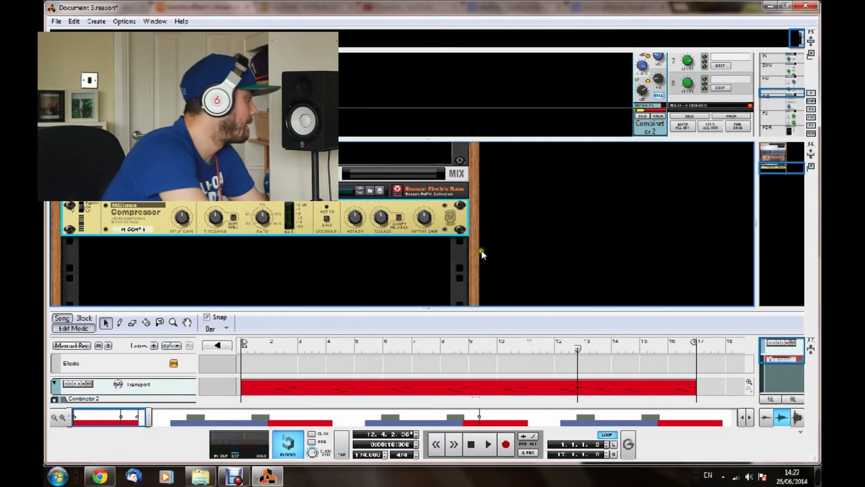
# Adjust the MClass Compressor's attack, enable Adapt Release and lower the release time.
pyautogui.click(346, 223)
pyautogui.moveTo(346, 223); pyautogui.dragTo(330, 220)
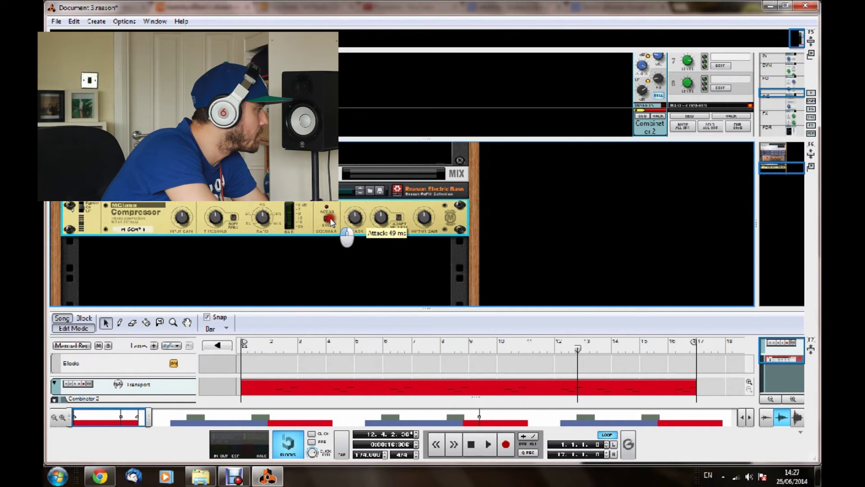
pyautogui.click(397, 220)
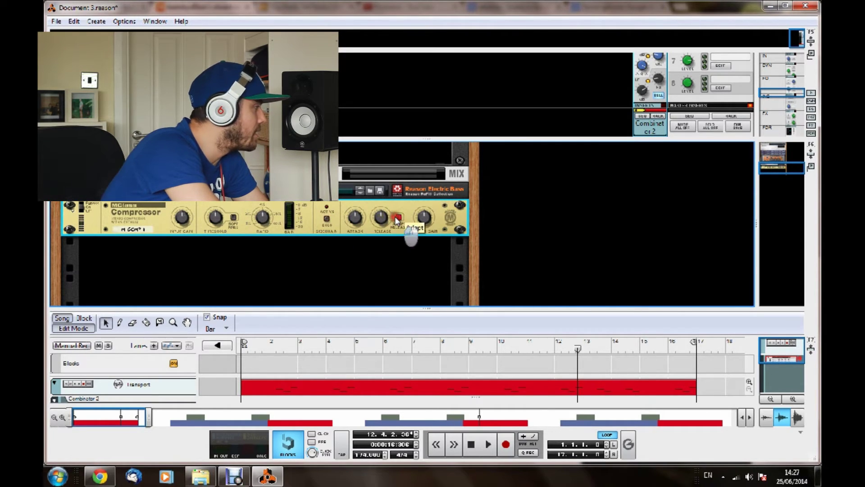
pyautogui.moveTo(380, 230); pyautogui.dragTo(381, 235)
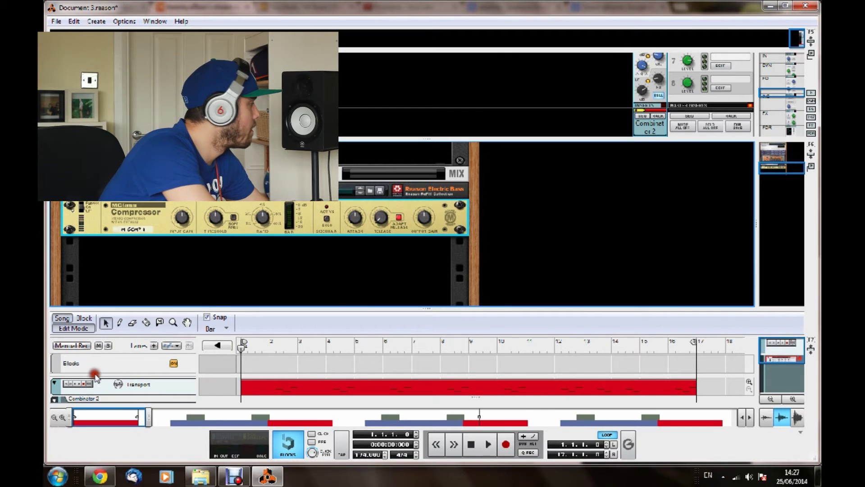
# Lower the MClass Compressor's threshold while auditioning the bass loop.
pyautogui.press('space')
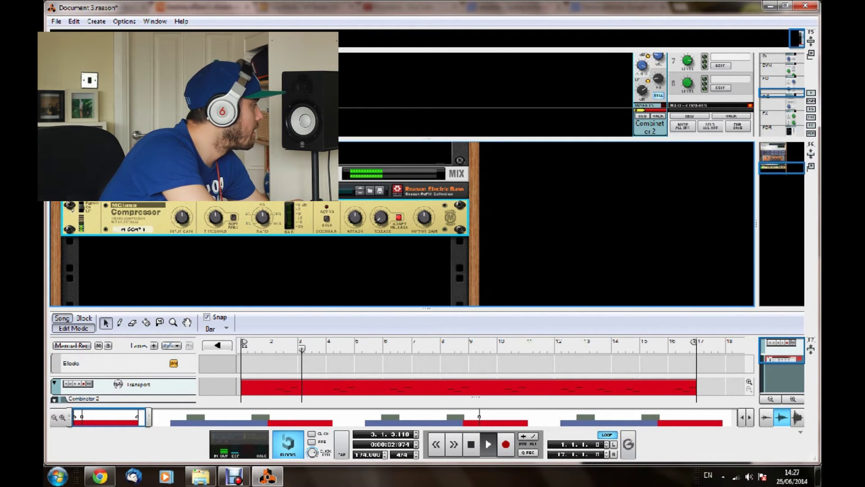
pyautogui.press('space')
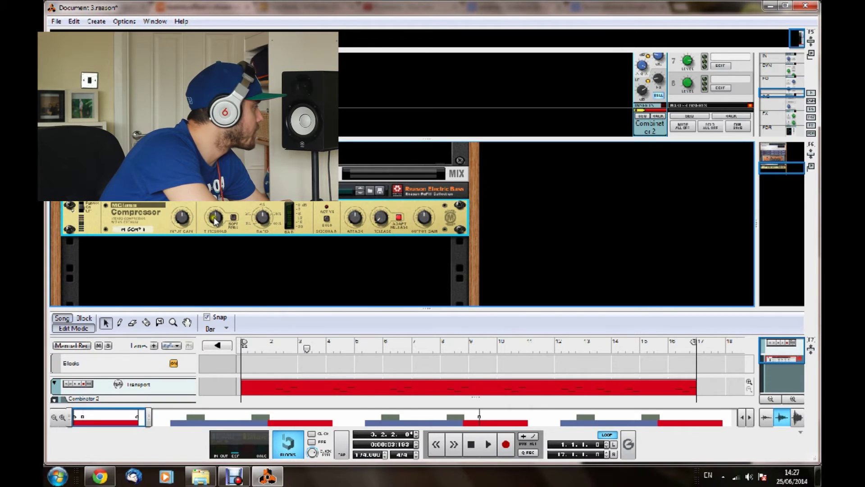
pyautogui.moveTo(215, 219)
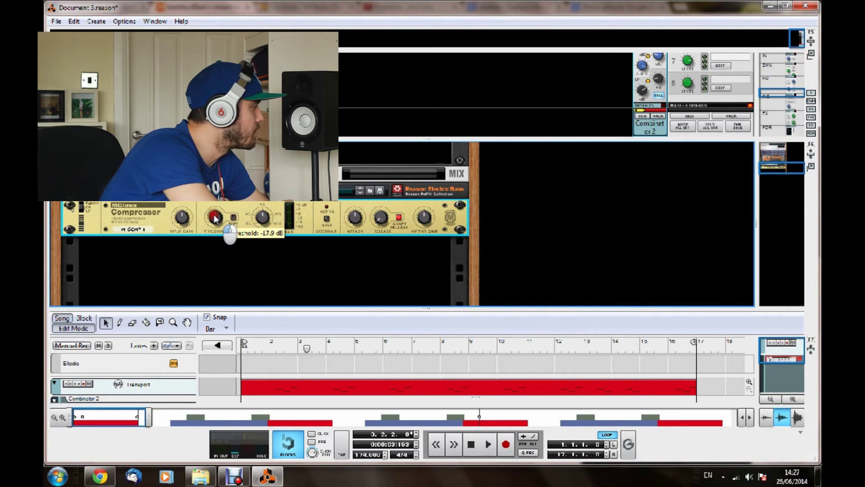
pyautogui.press('space')
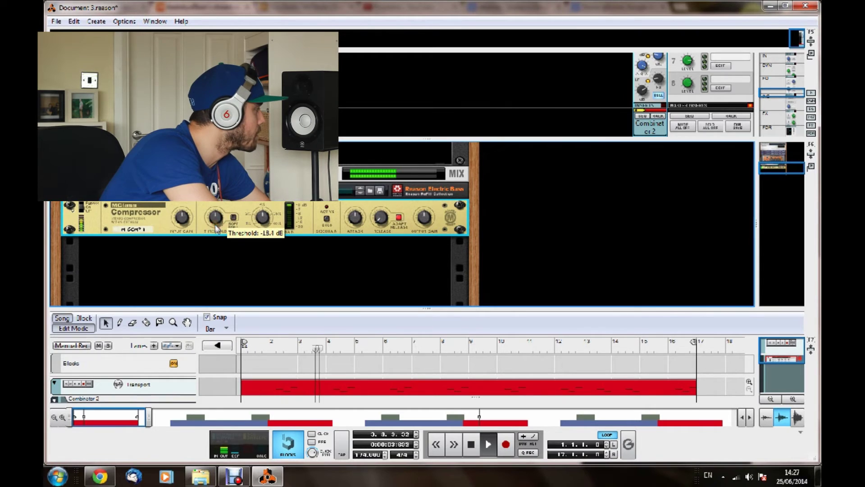
pyautogui.moveTo(215, 218)
pyautogui.mouseDown()
pyautogui.moveTo(219, 207)
pyautogui.moveTo(226, 237)
pyautogui.moveTo(203, 223)
pyautogui.mouseUp()
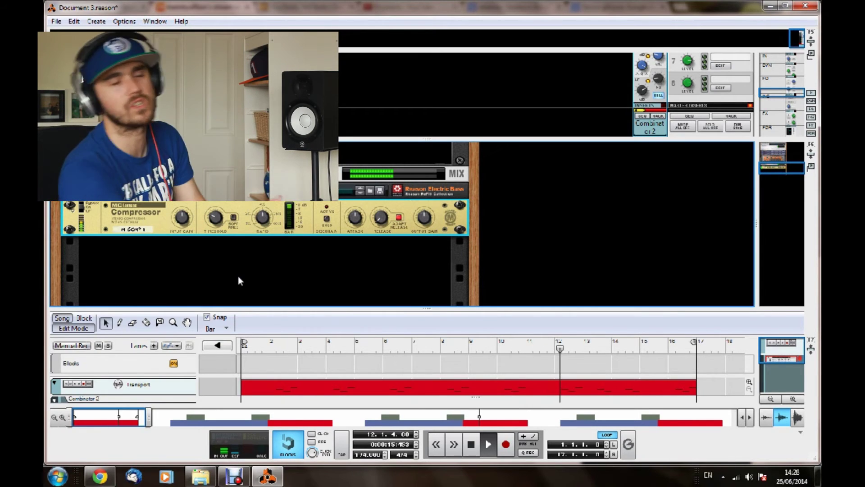
pyautogui.click(268, 272)
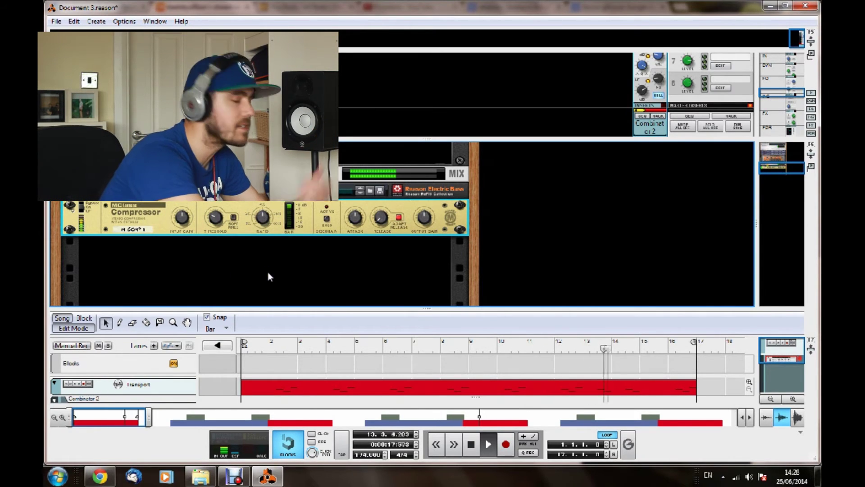
# Raise the MClass Compressor's output gain slightly to make up the level while the bass loop plays.
pyautogui.click(184, 236)
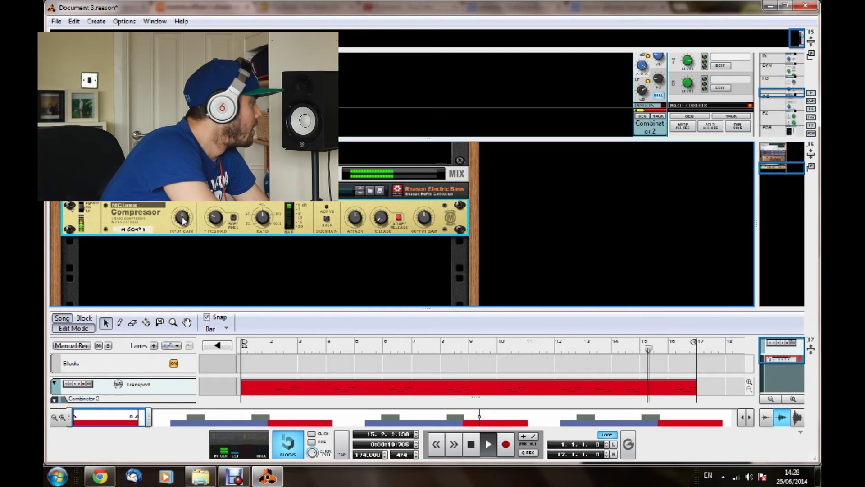
pyautogui.moveTo(183, 216)
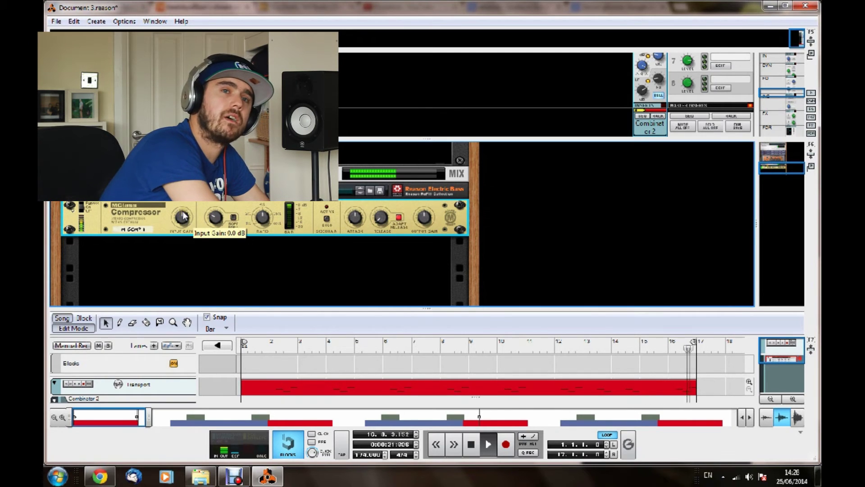
pyautogui.moveTo(185, 222); pyautogui.dragTo(169, 216)
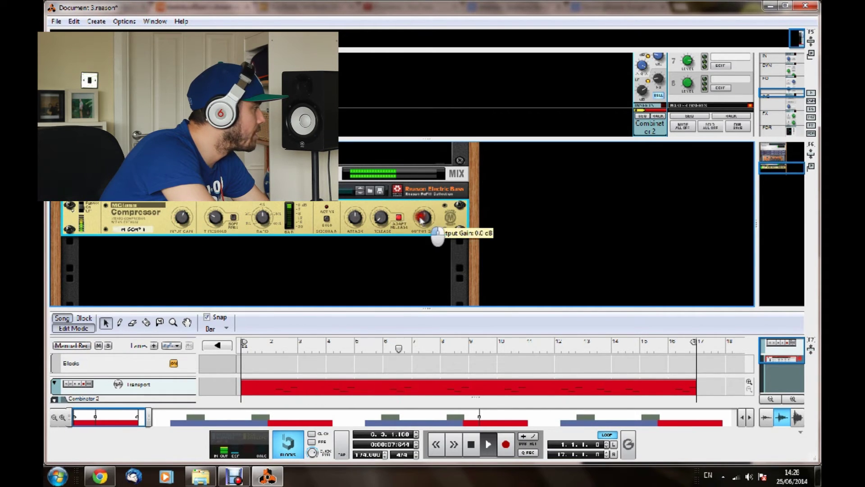
pyautogui.moveTo(415, 219); pyautogui.dragTo(405, 218)
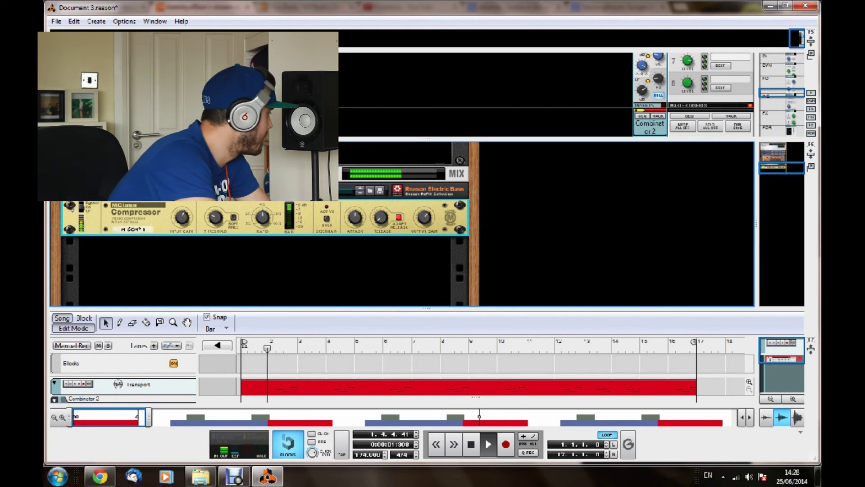
# Resize the divider between the mixer and the rack so the rack takes up most of the space above the sequencer.
pyautogui.press('F6')
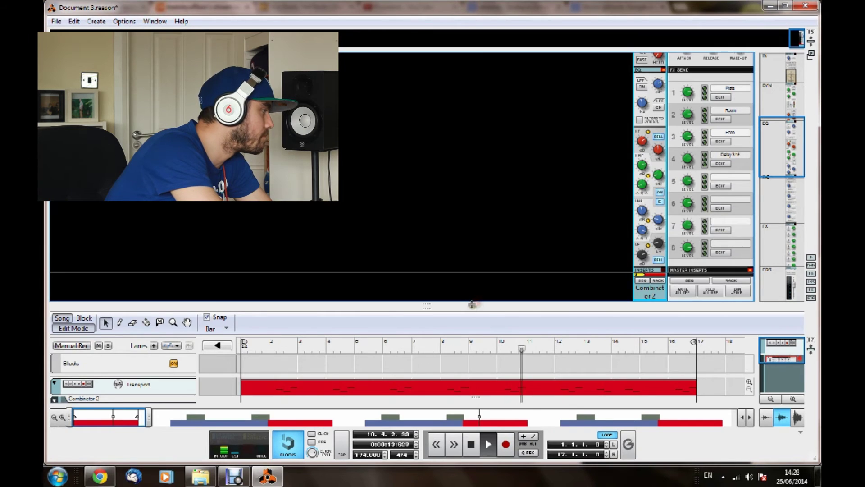
pyautogui.moveTo(471, 304); pyautogui.dragTo(438, 120)
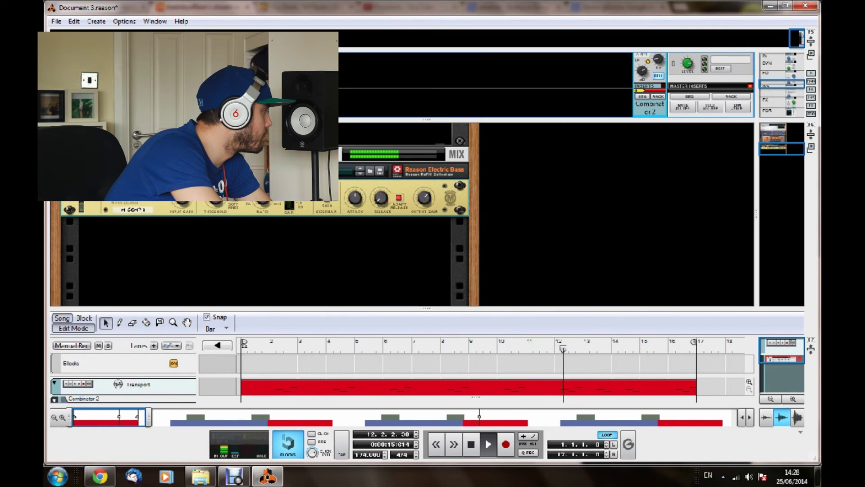